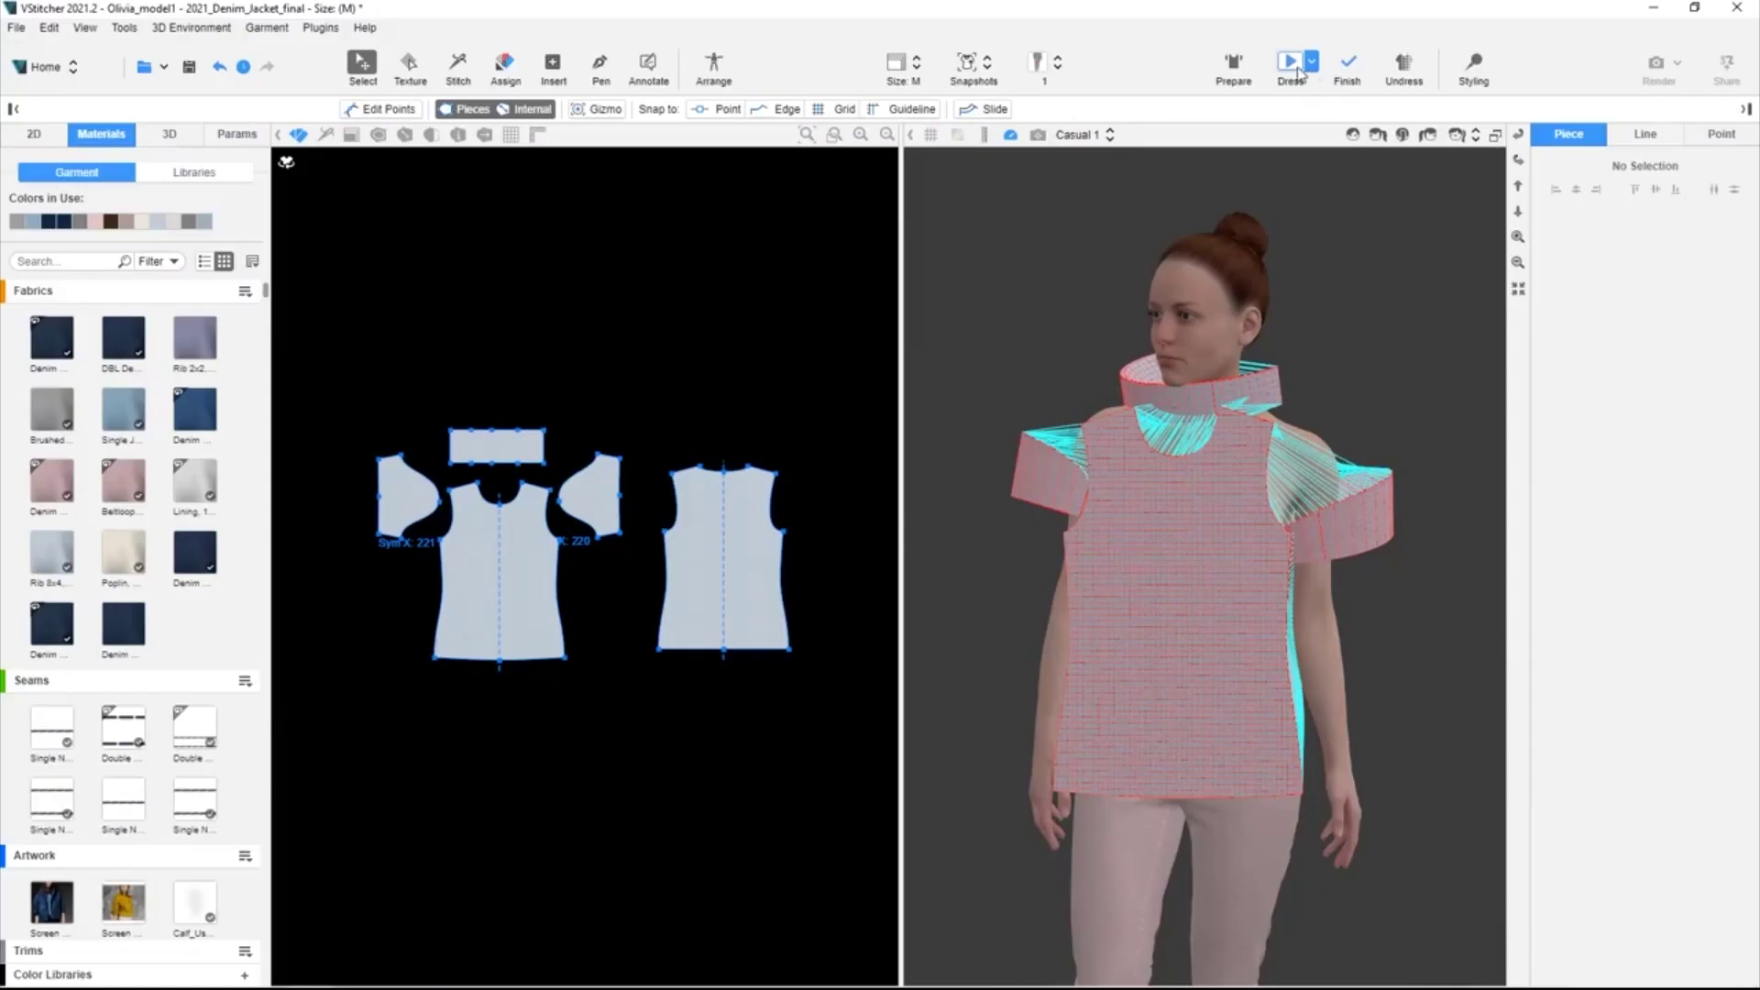
Dress the avatar, draping the short-sleeved top's flat pattern pieces into a 3D garment.
left_click(1293, 66)
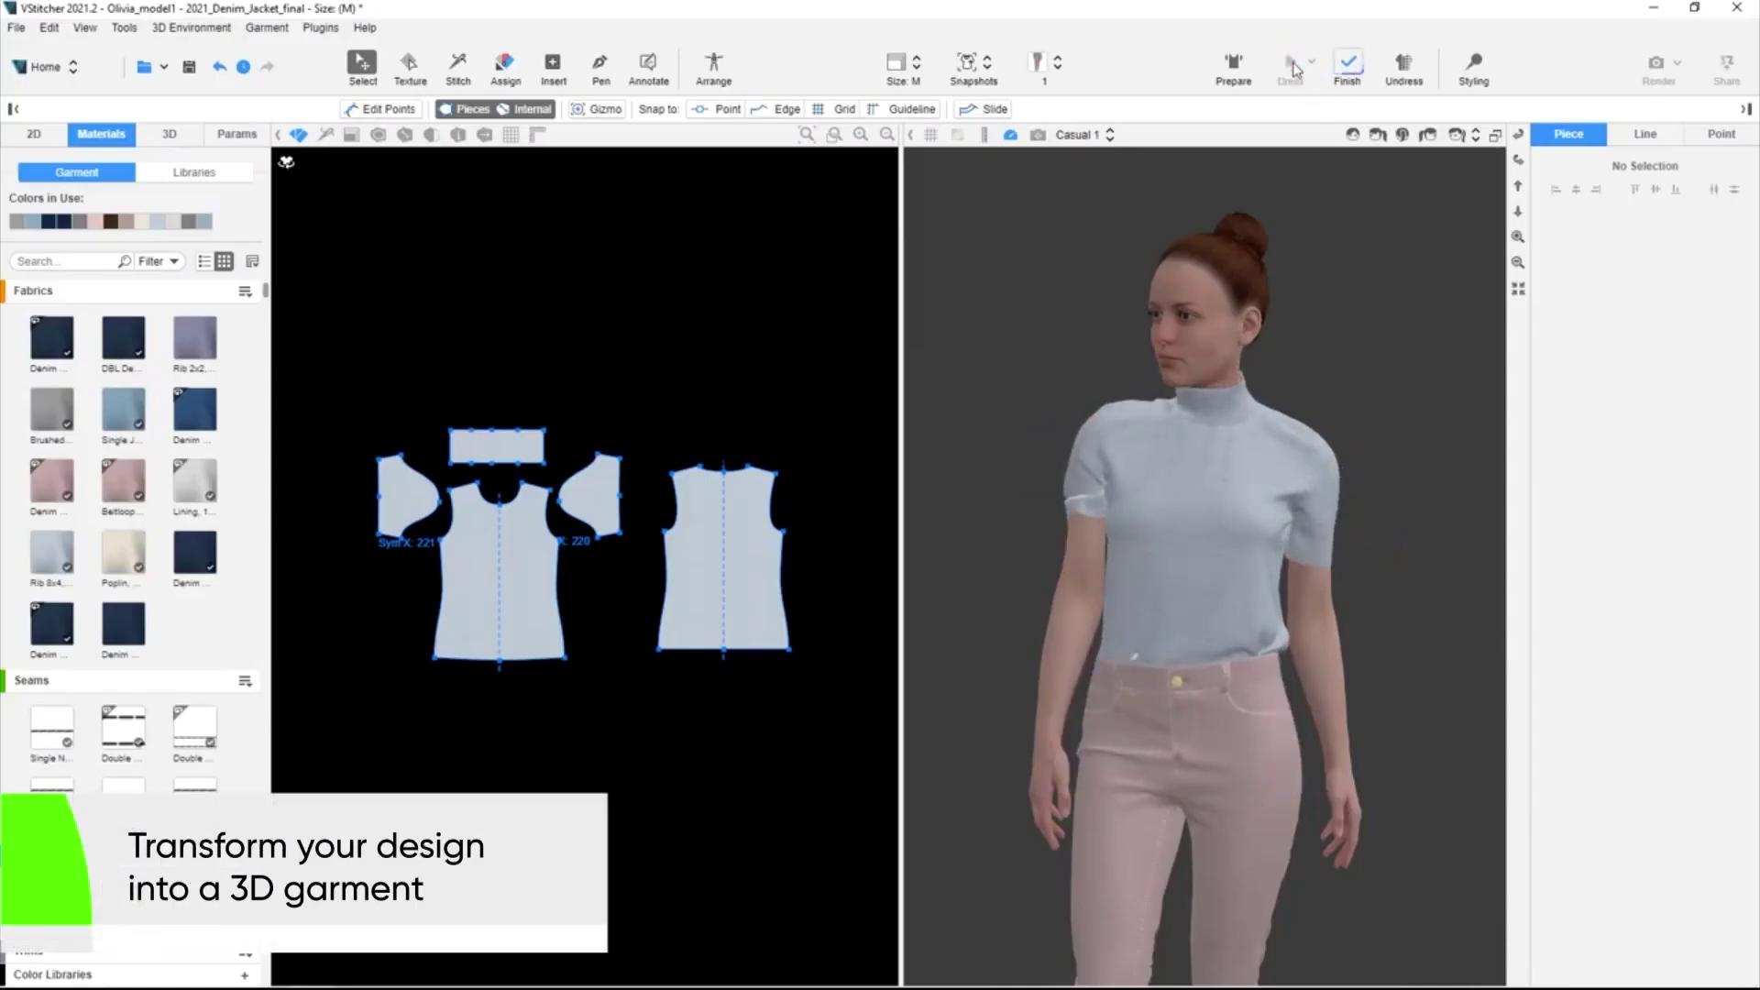
Browse the knit material library, then drag a knit swatch onto the top to replace its purple fabric.
left_click(195, 172)
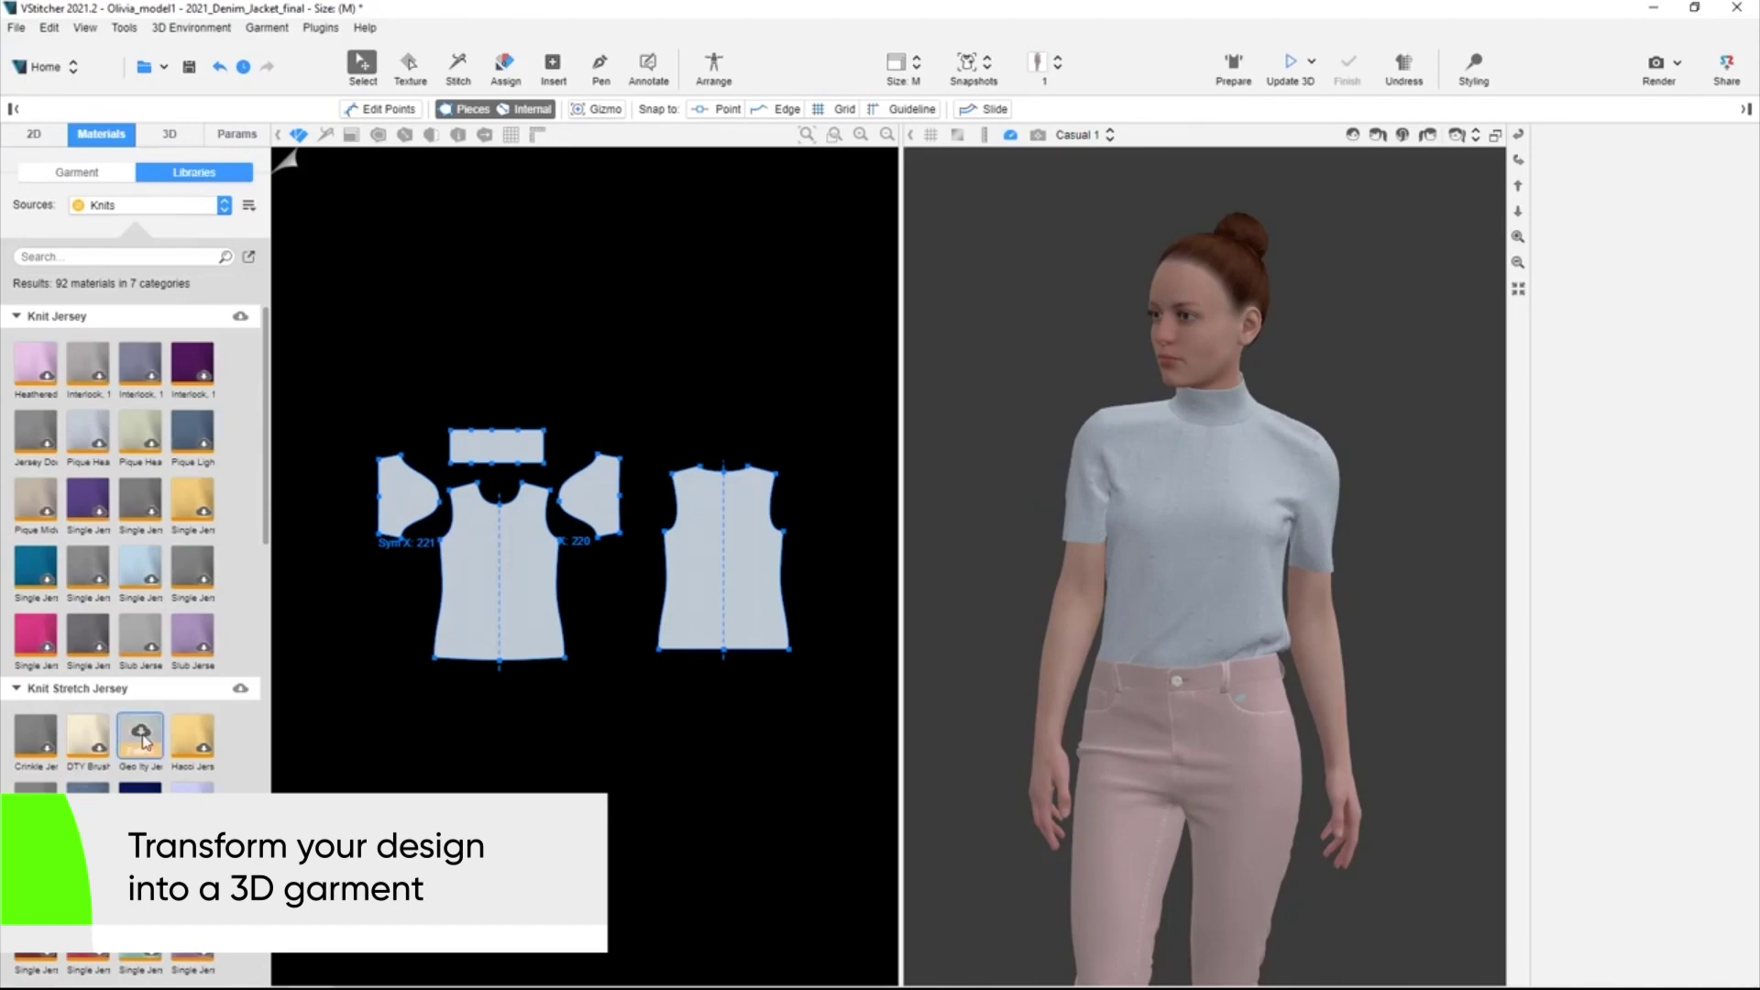
left_click(95, 175)
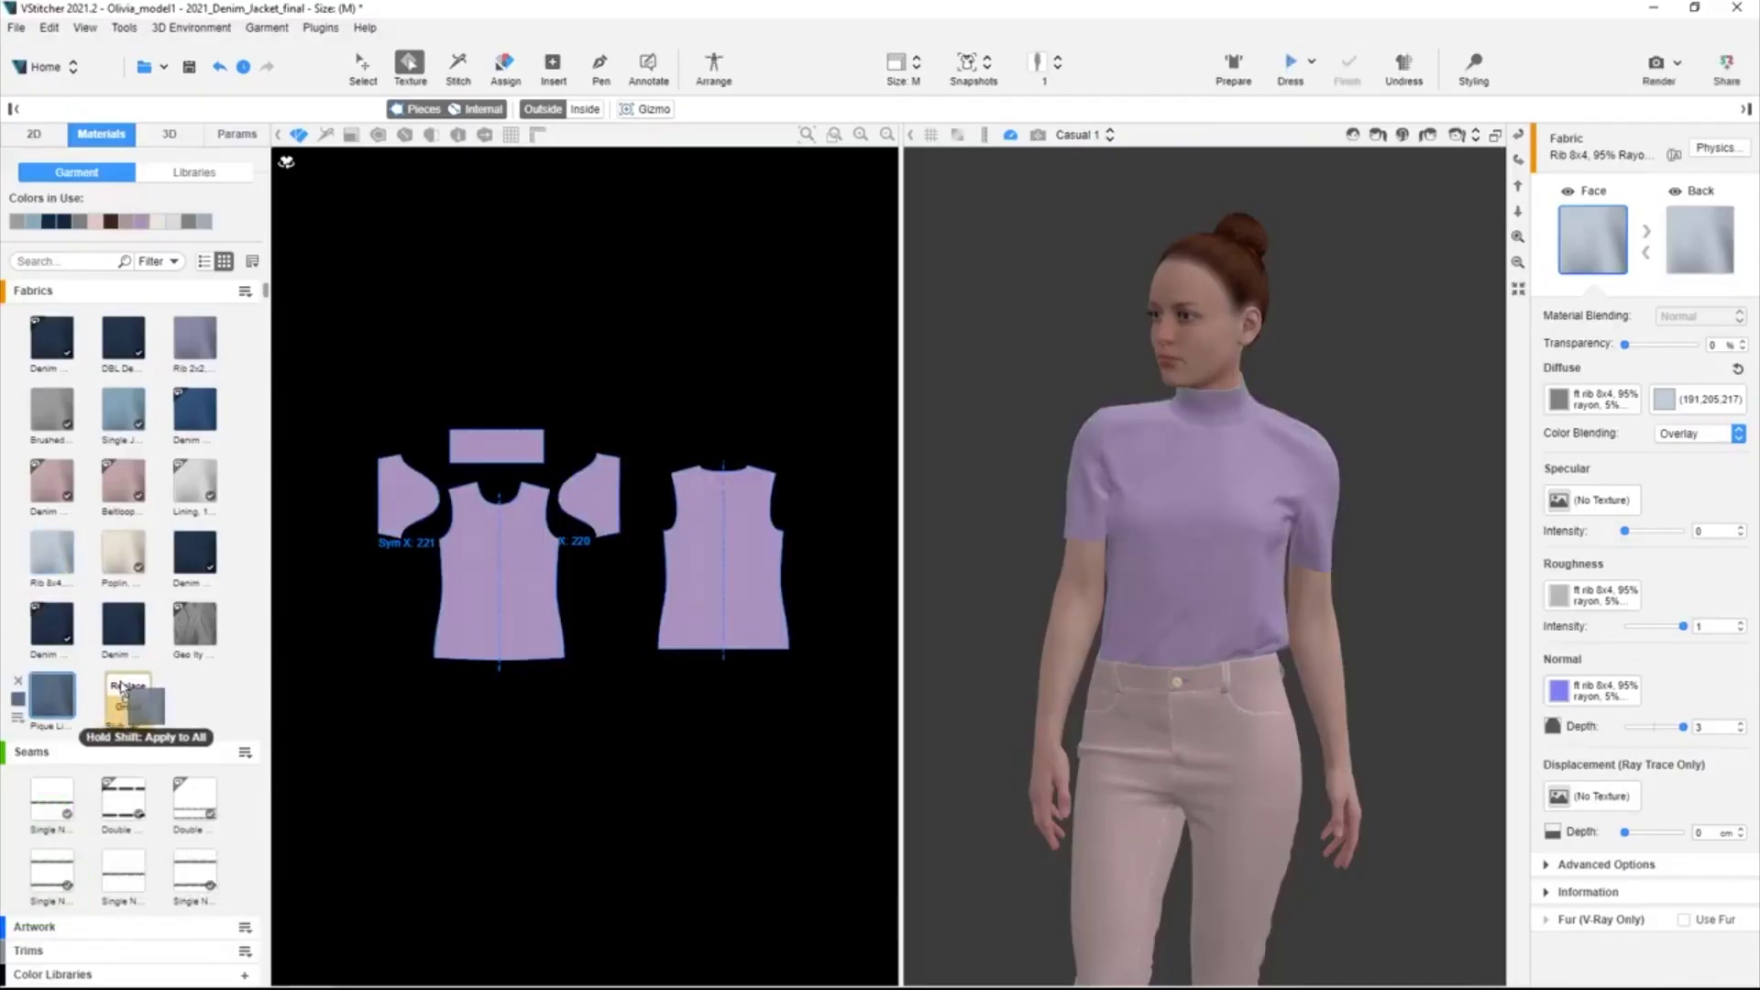
left_click_drag(121, 686, 58, 691)
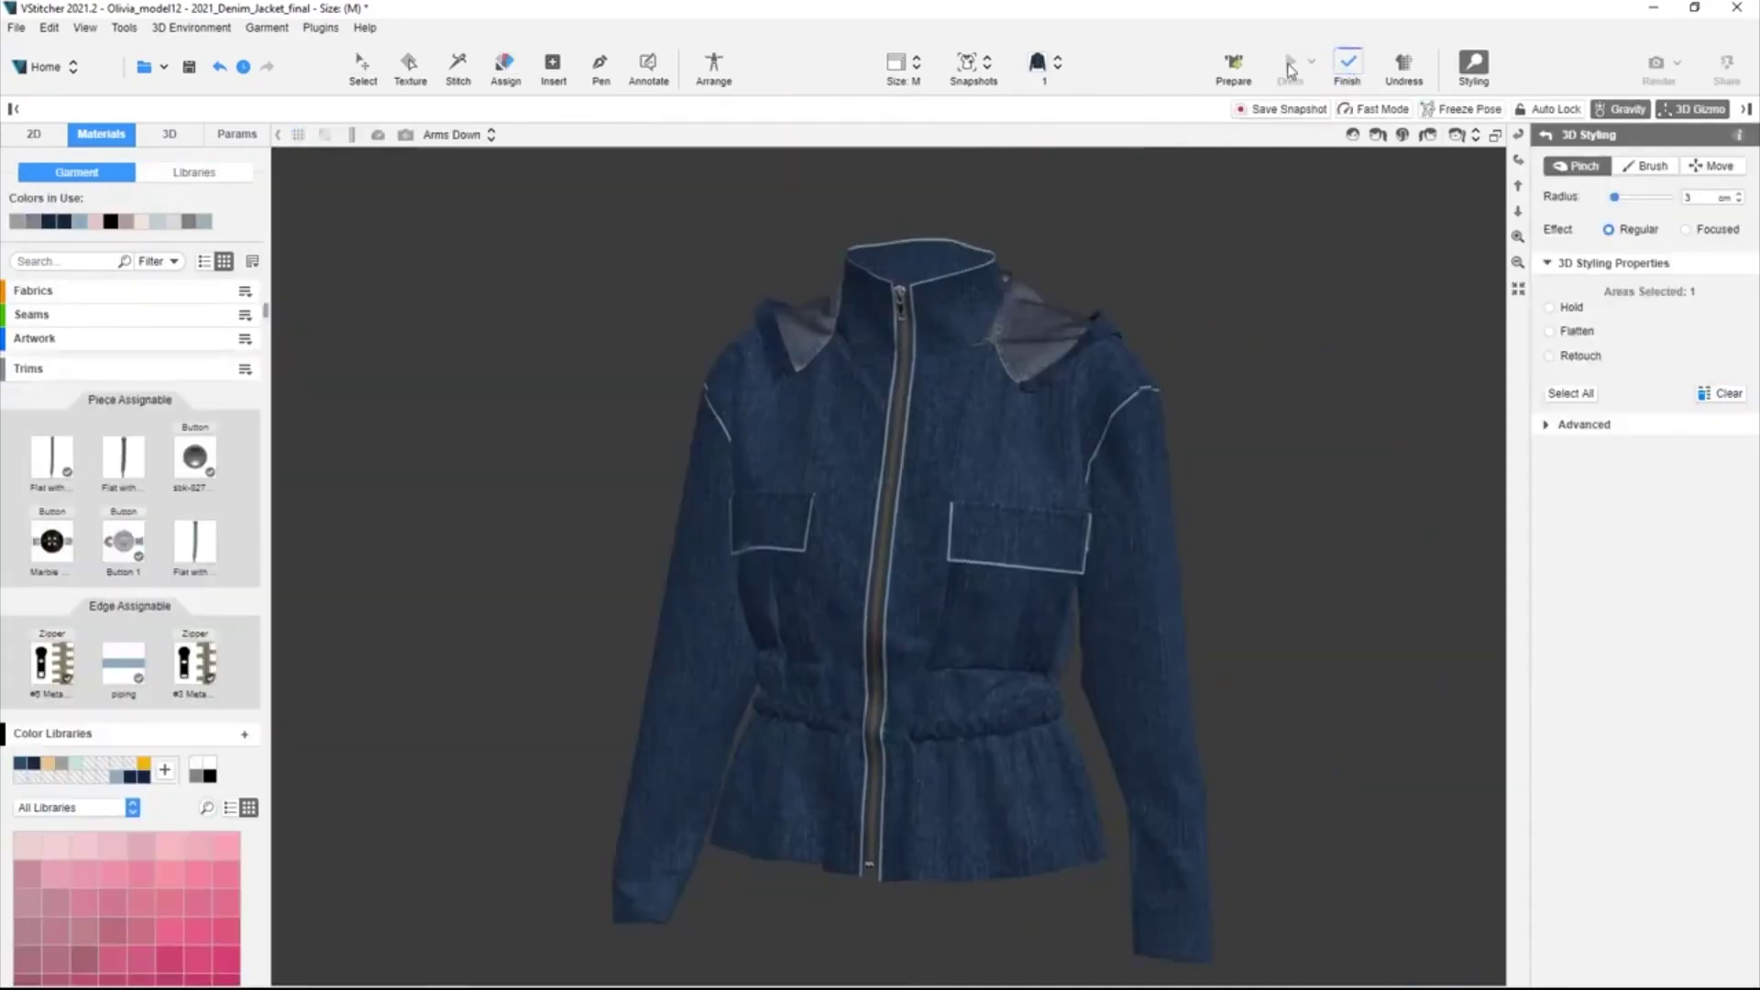
Switch the zip-front denim jacket into 3D Styling mode.
left_click(1473, 75)
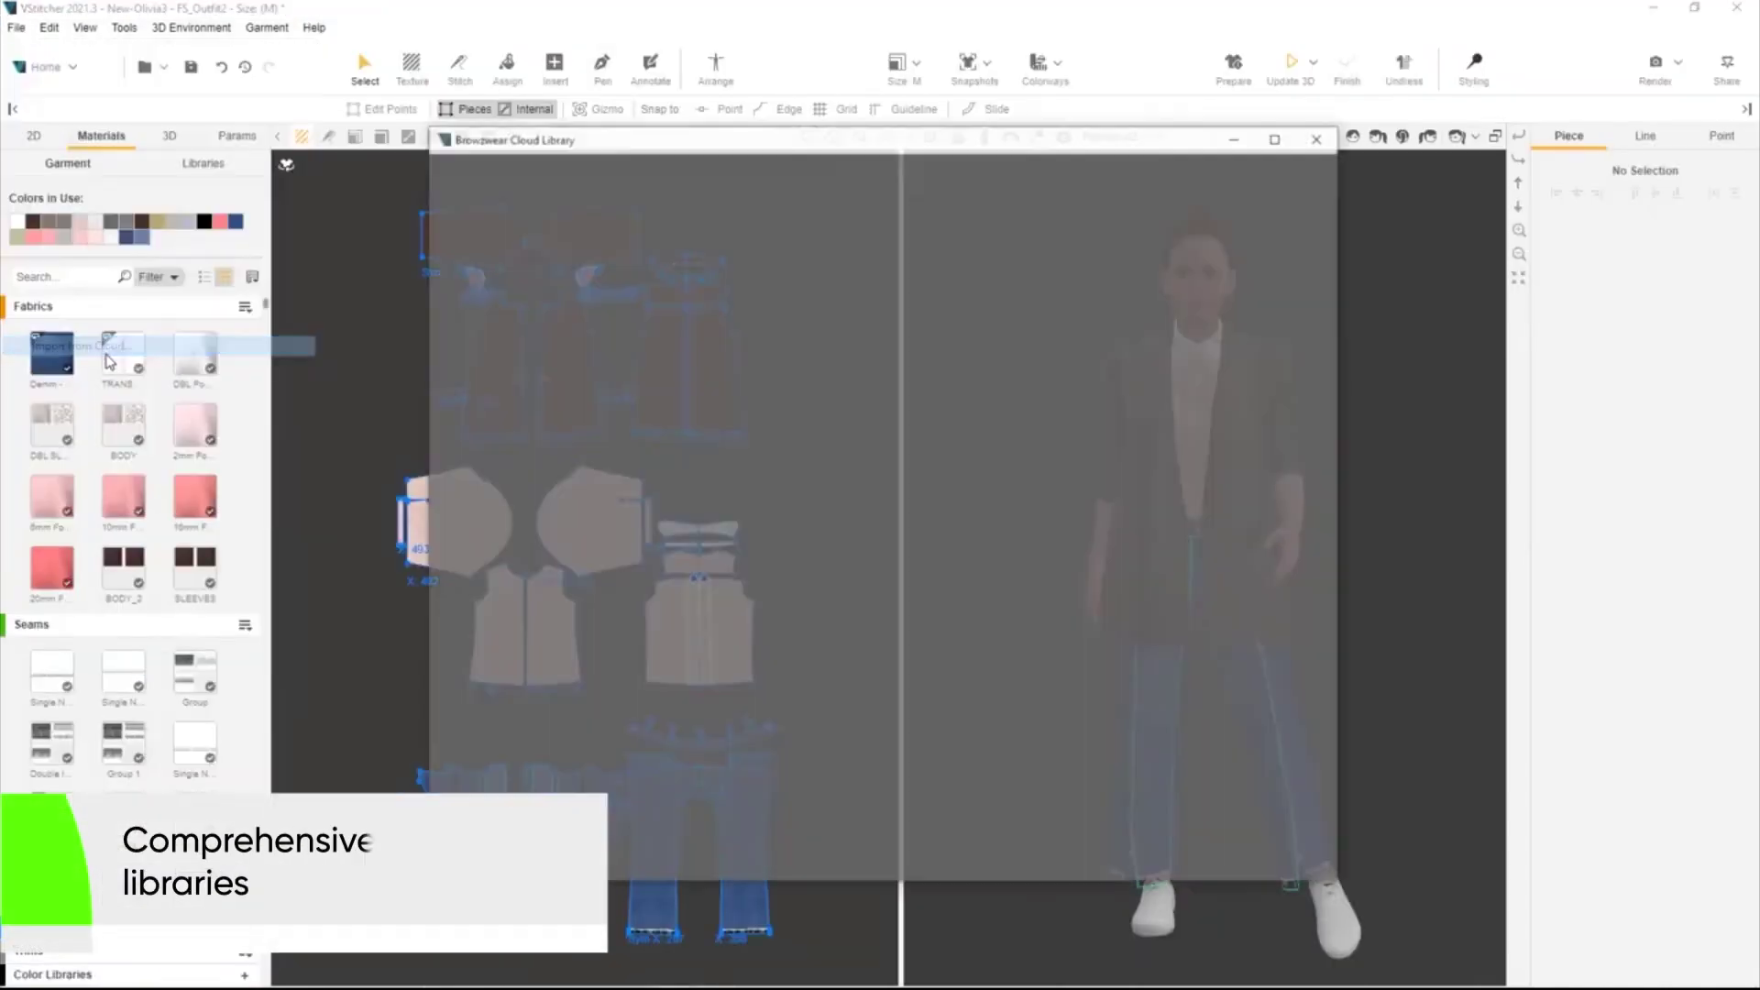
scroll(1252, 547, "down", 3)
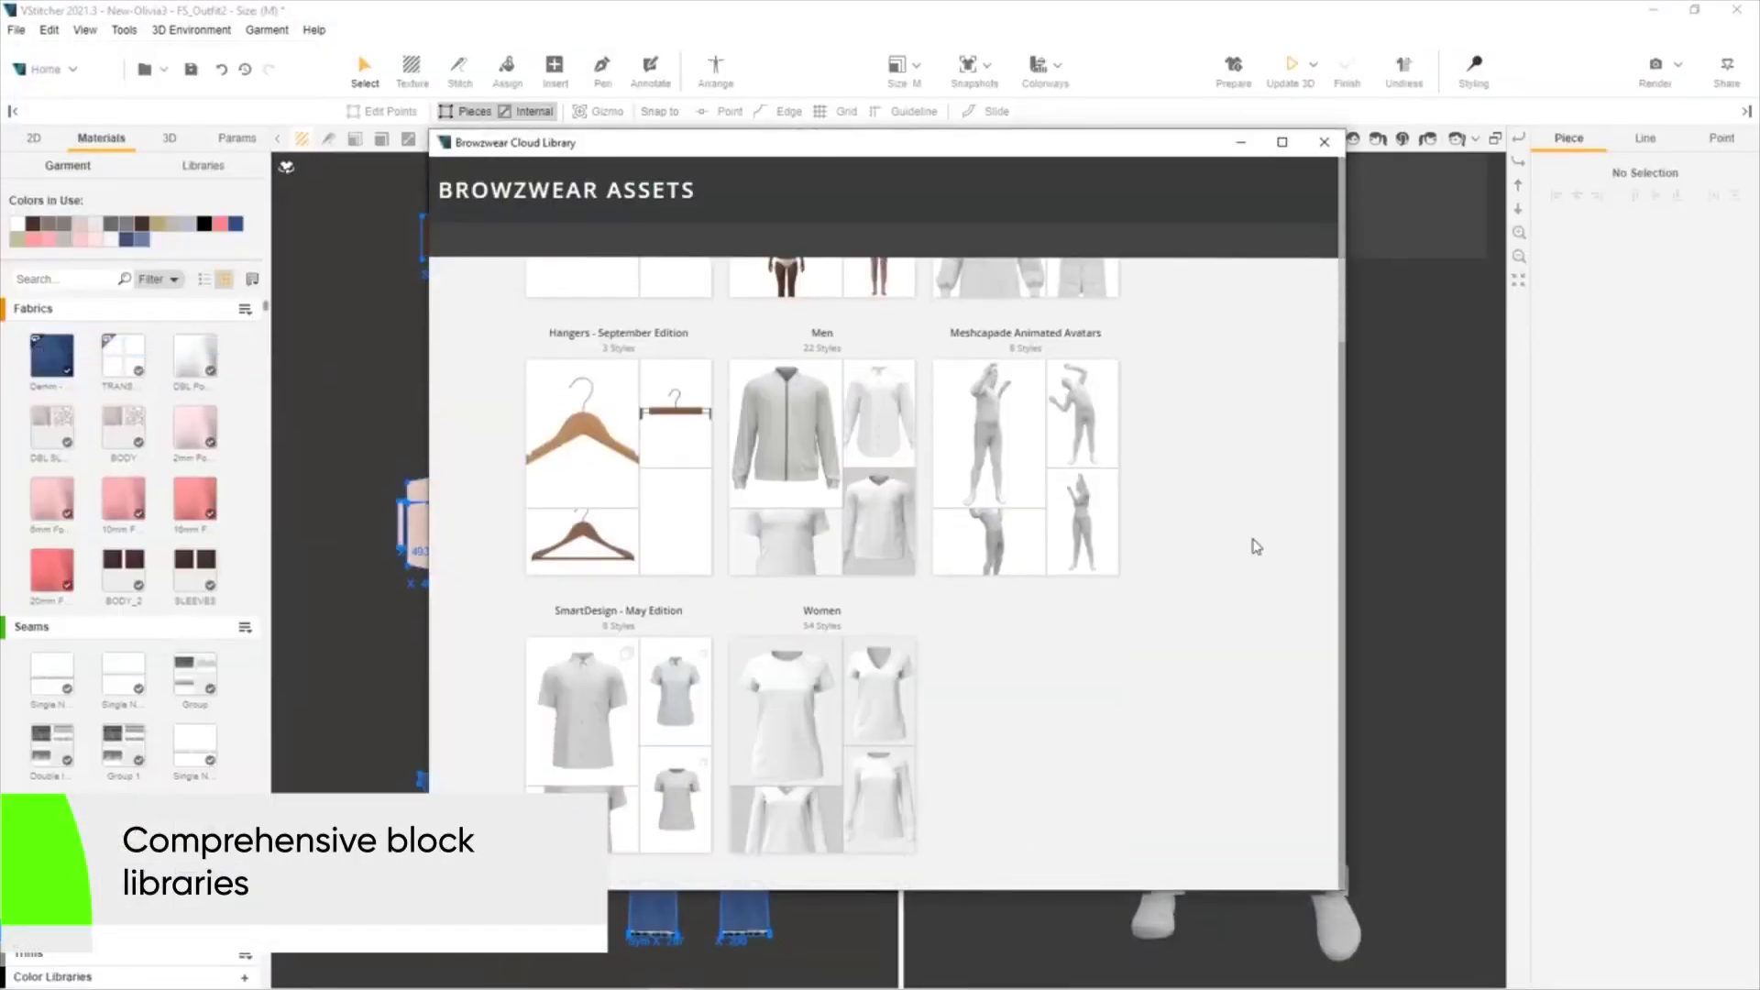
Open the Turtle Neck Nongraded style's details from the Women category of the Cloud Library.
left_click(855, 696)
left_click(901, 634)
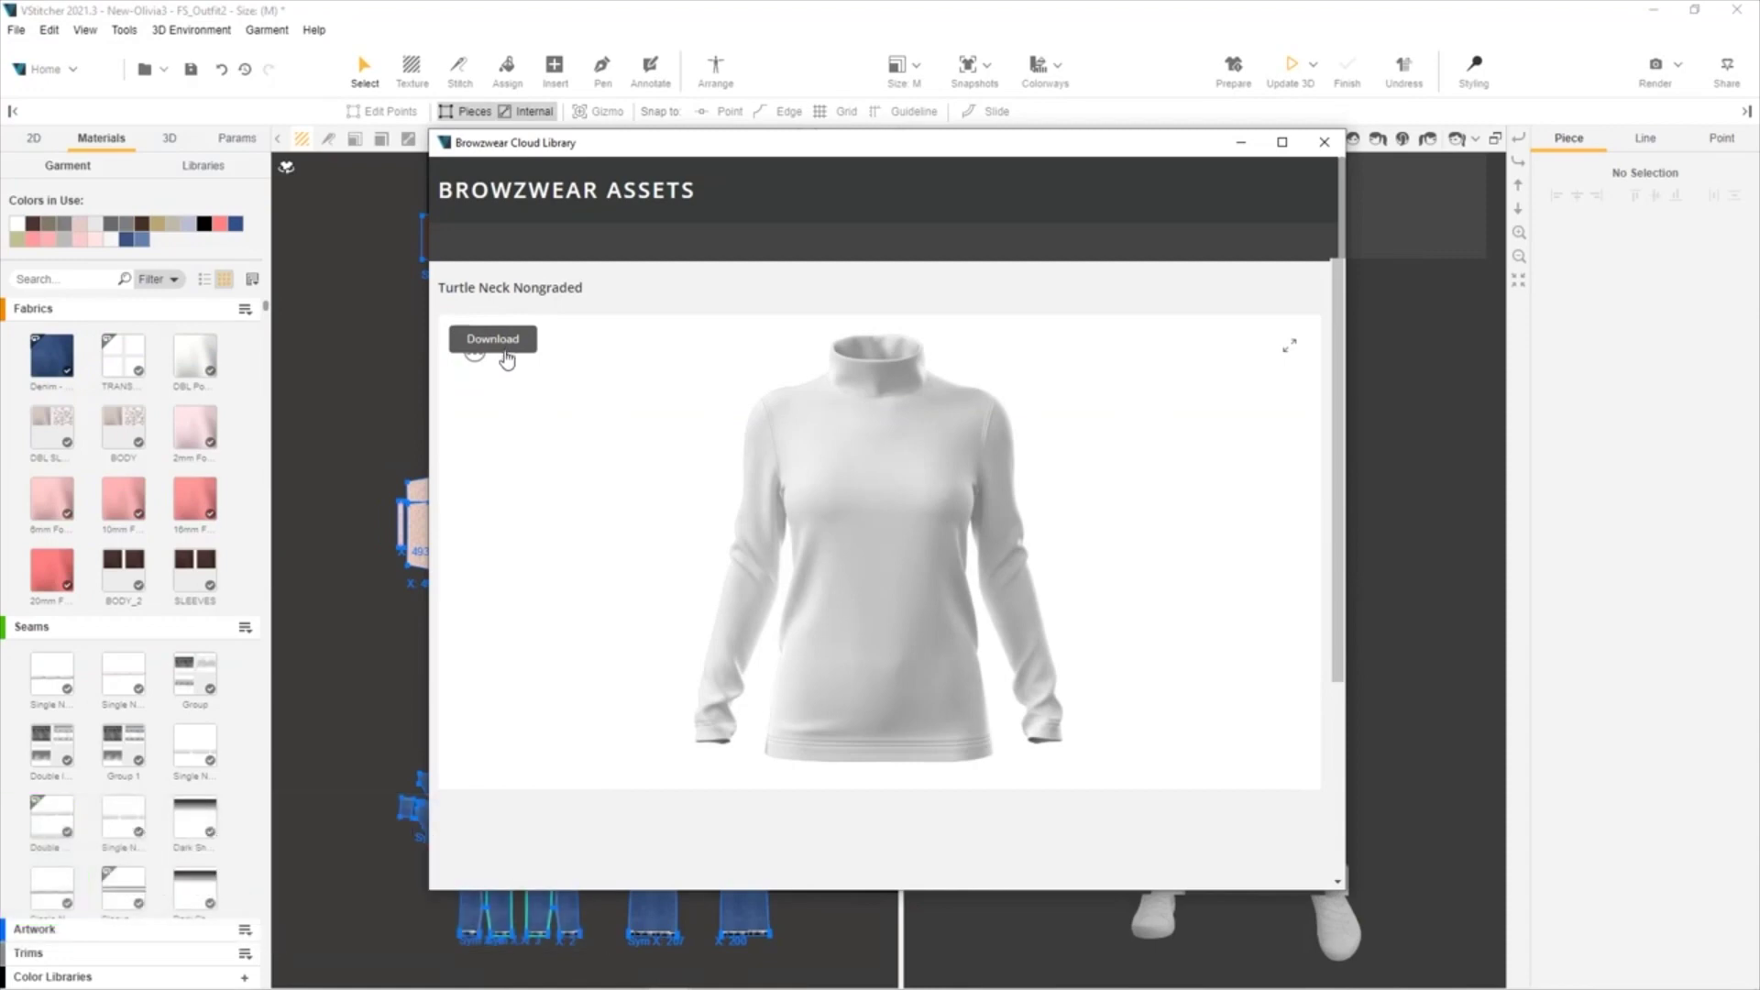